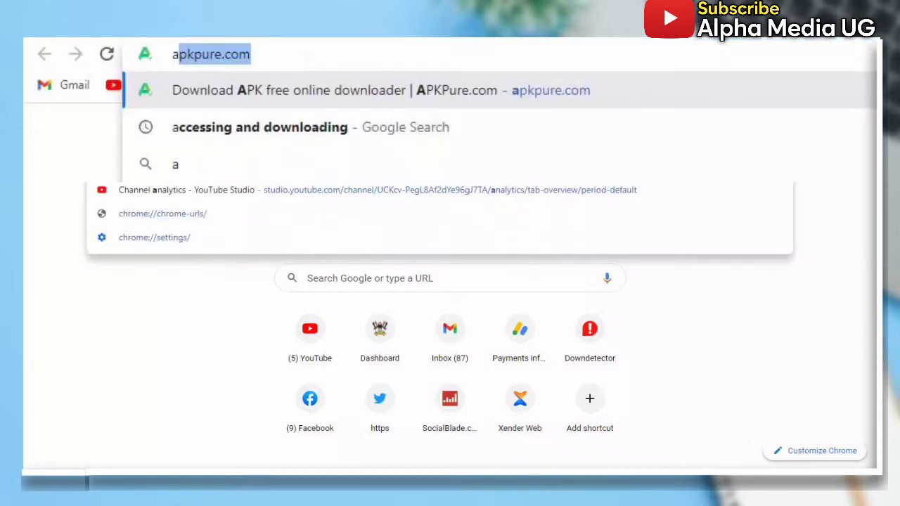
# Google 'accessing and downloading' and open Facebook's Accessing and Downloading Your Facebook Information help form
pyautogui.write('ccessing')
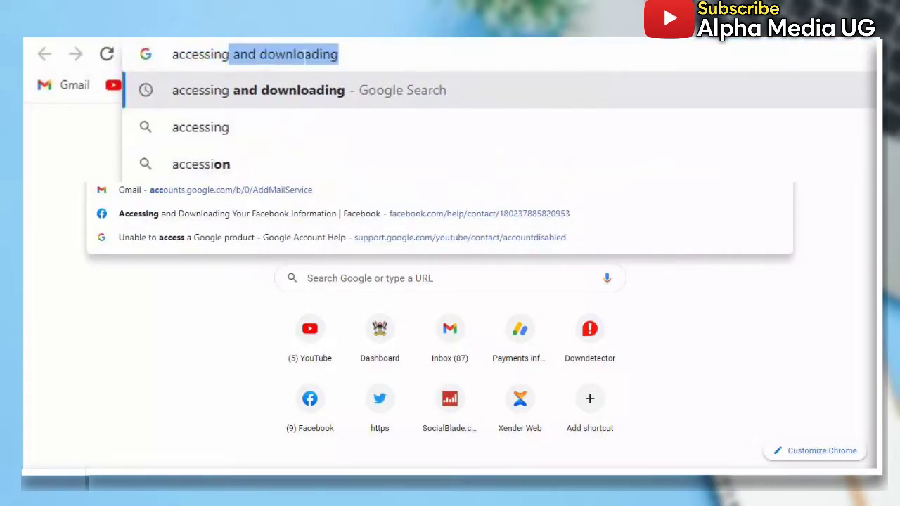
pyautogui.press('Return')
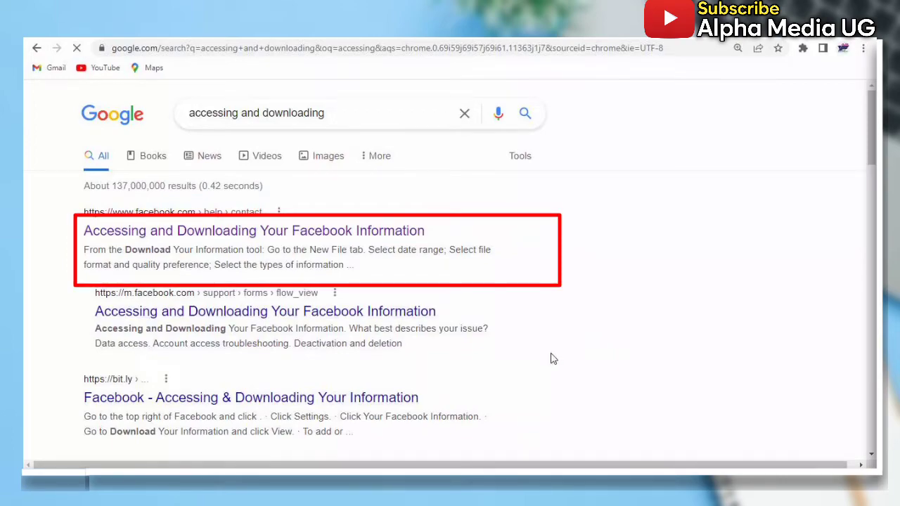
pyautogui.click(279, 235)
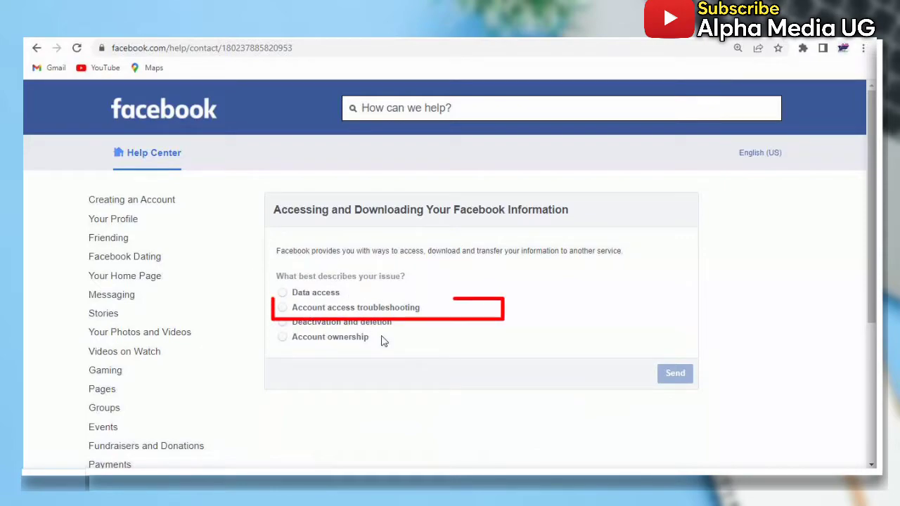
# Pick 'Account access troubleshooting' and 'My account has been hacked', then follow the link to the Hacked and Fake Accounts page
pyautogui.click(284, 308)
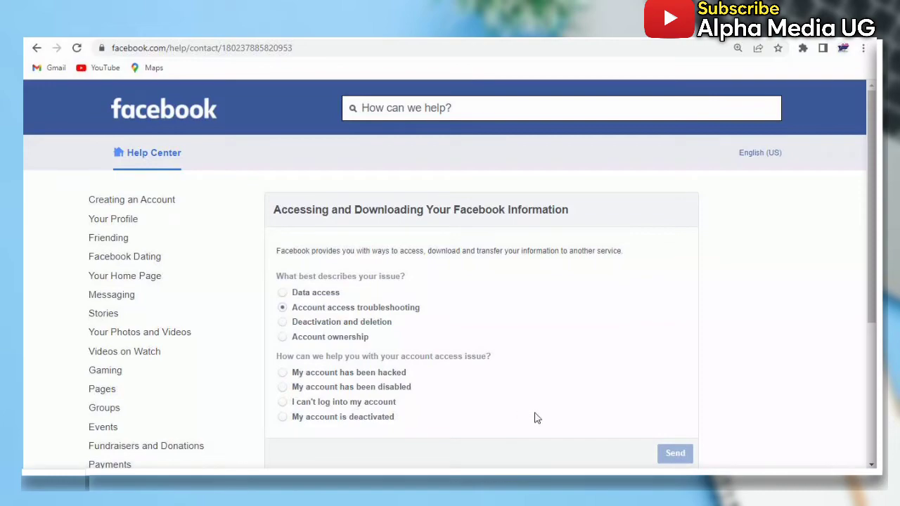
pyautogui.scroll(-2, 537, 419)
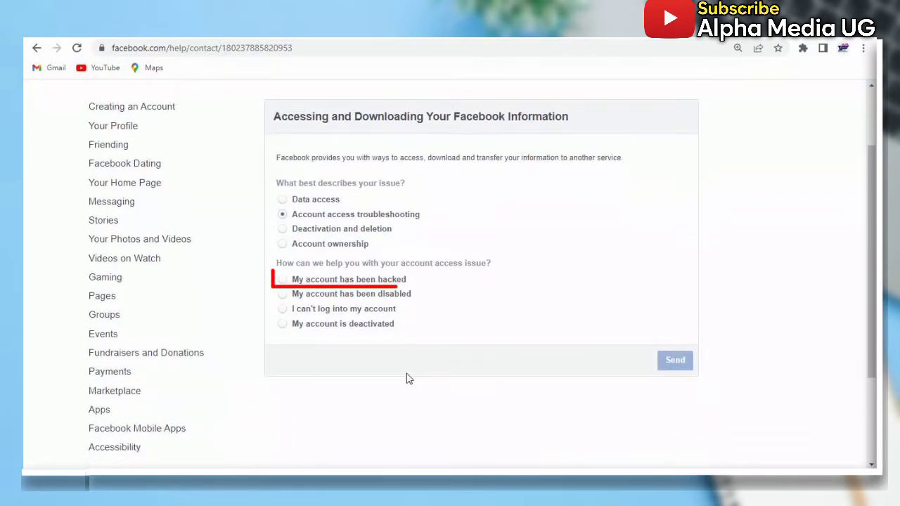
pyautogui.click(282, 280)
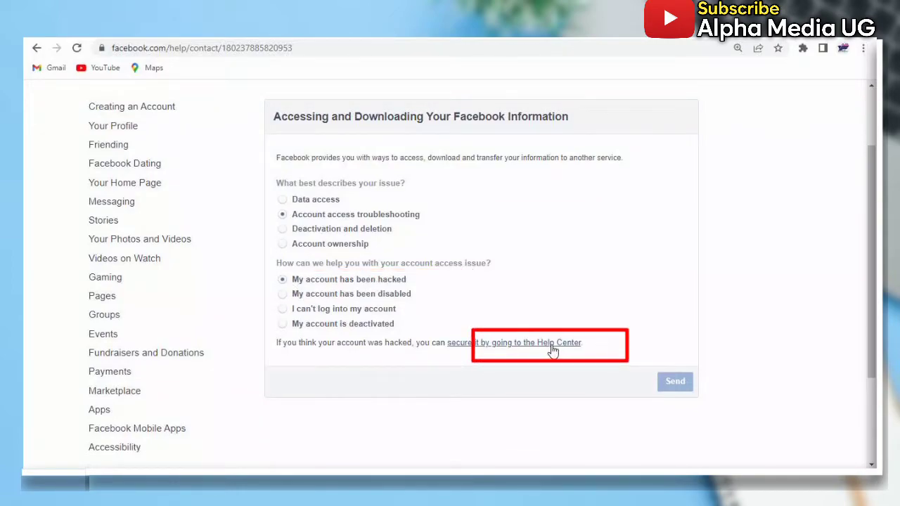
pyautogui.click(552, 347)
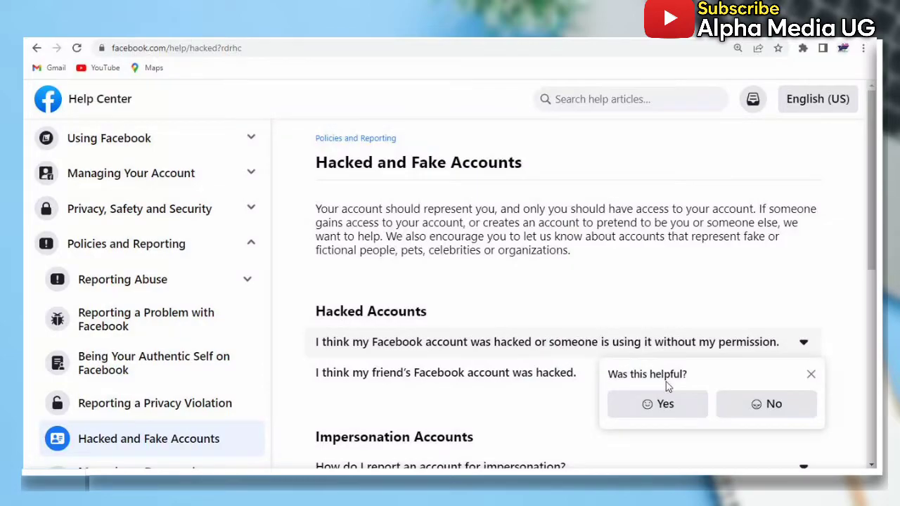
# Expand 'I think my Facebook account was hacked' and launch its Get Started guided help
pyautogui.click(811, 374)
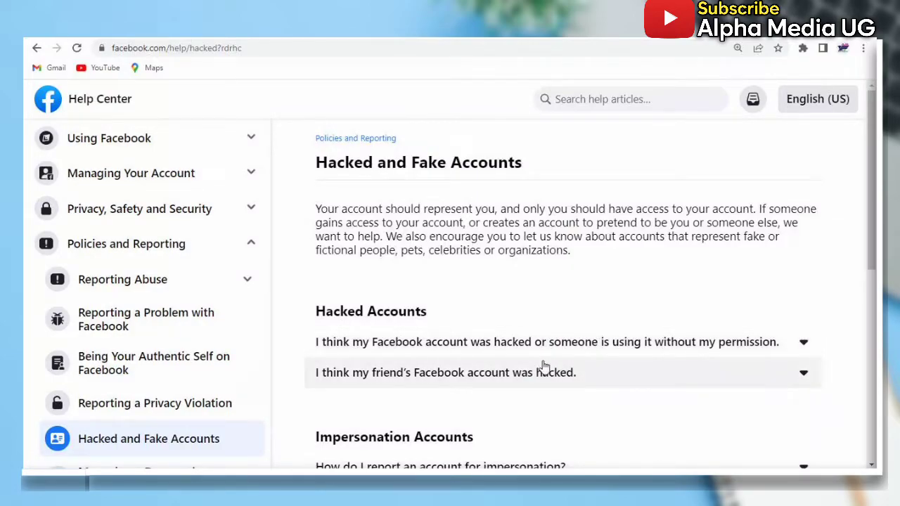
pyautogui.scroll(-1, 541, 366)
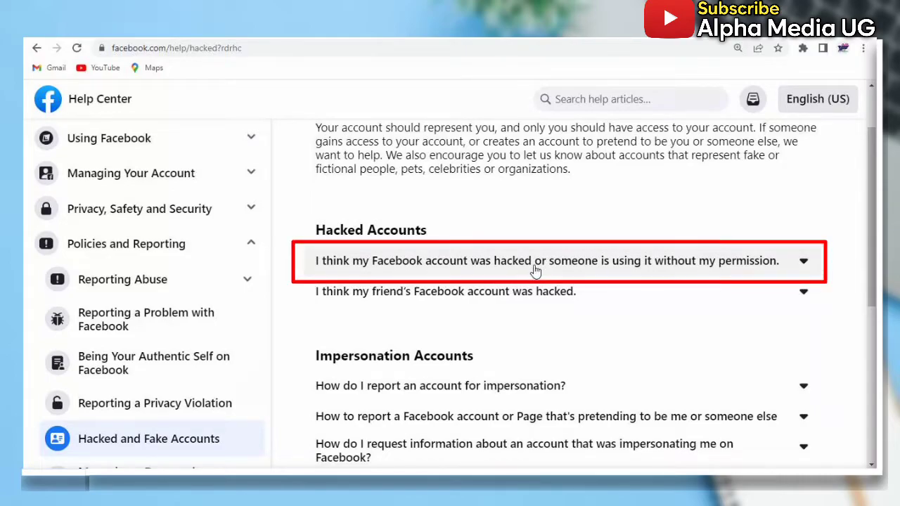
pyautogui.click(535, 269)
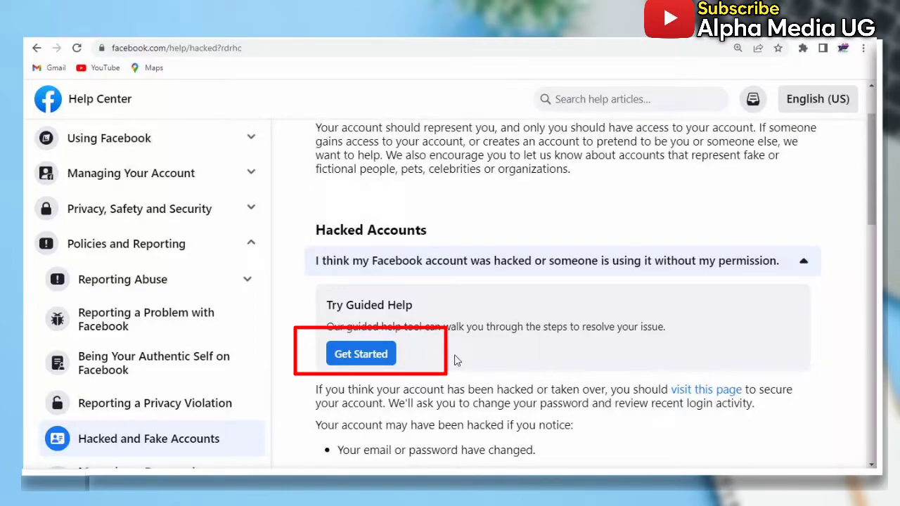
pyautogui.click(372, 356)
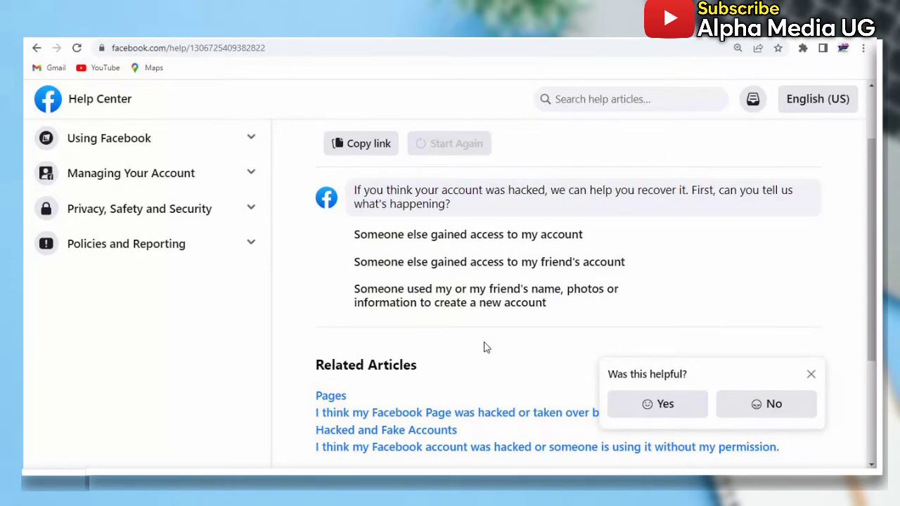
# Answer that someone else got in, you can't log in, and you lack phone or email access
pyautogui.click(449, 244)
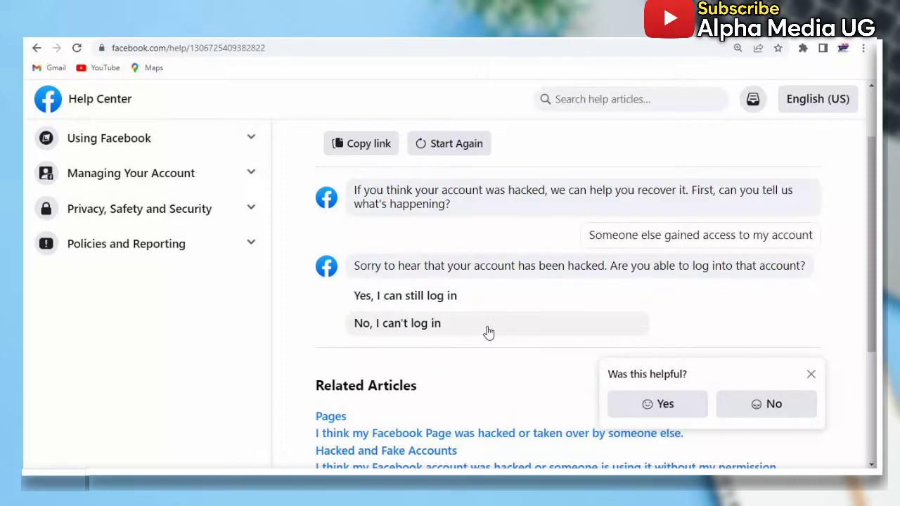
pyautogui.click(449, 331)
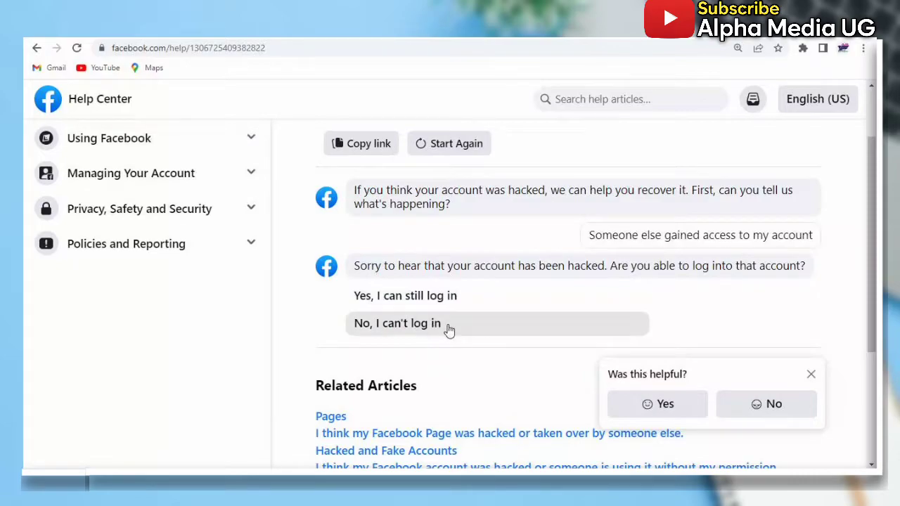
pyautogui.click(812, 374)
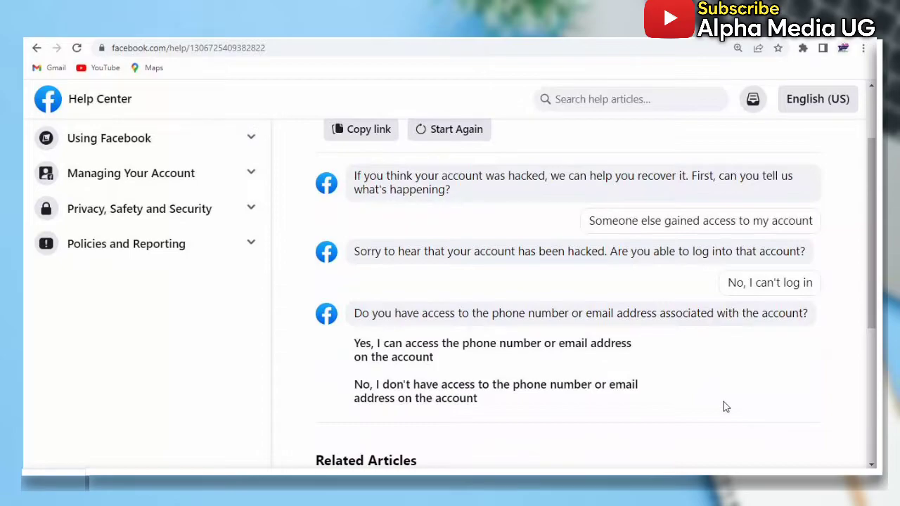
pyautogui.scroll(-1, 560, 388)
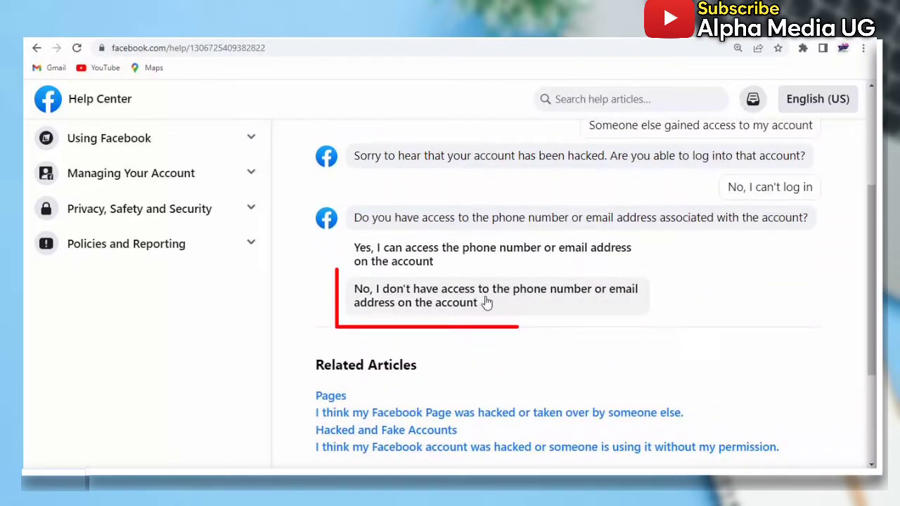
pyautogui.click(458, 299)
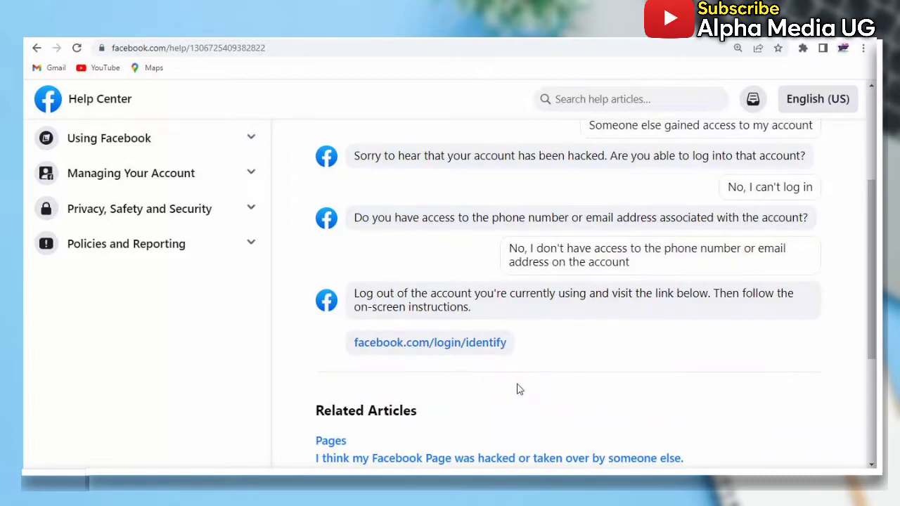
pyautogui.scroll(-1, 516, 389)
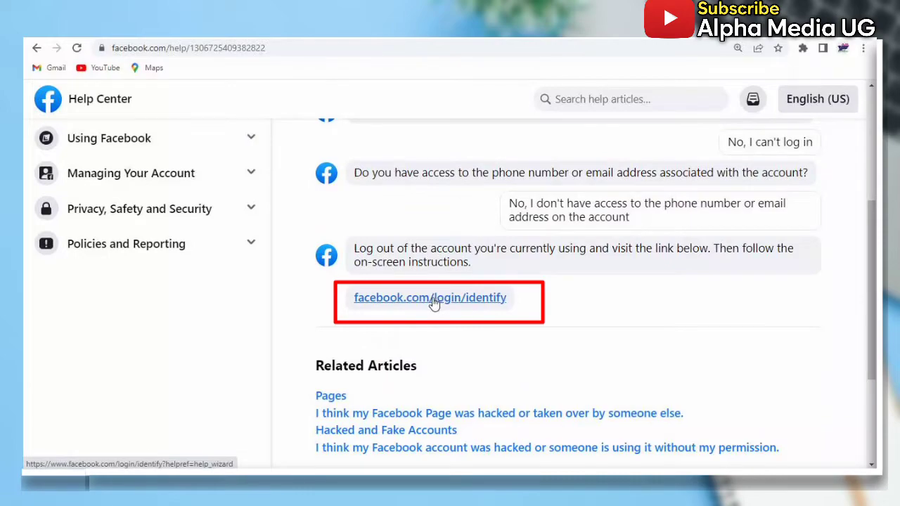
# On the login/identify page, search by the account holder's name and claim the first matching account
pyautogui.click(432, 301)
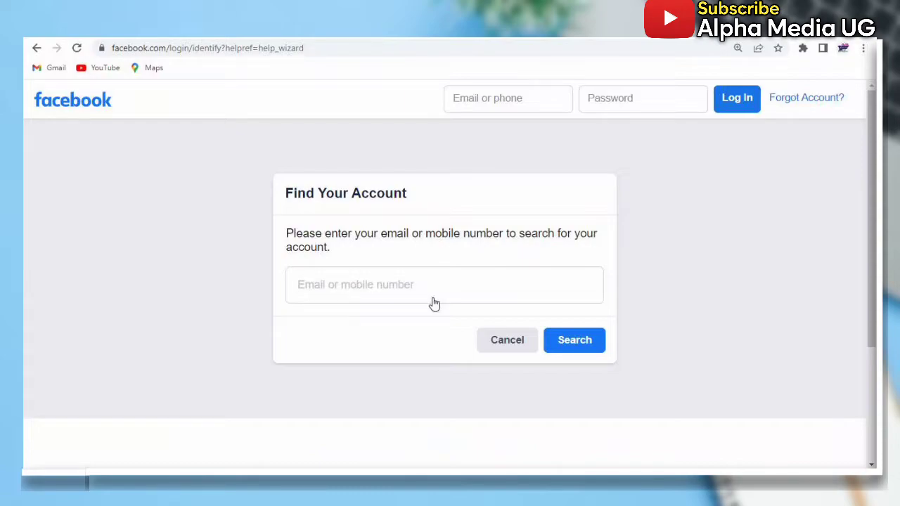
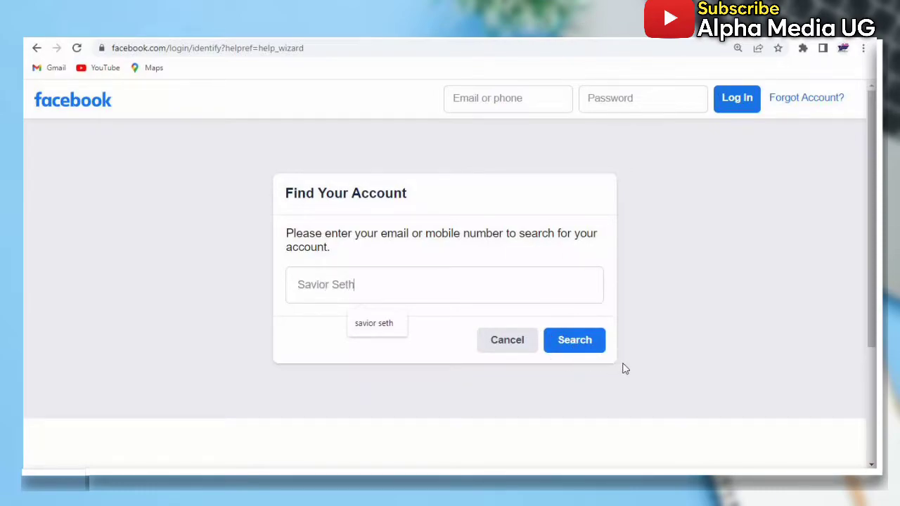
pyautogui.click(573, 350)
pyautogui.click(573, 349)
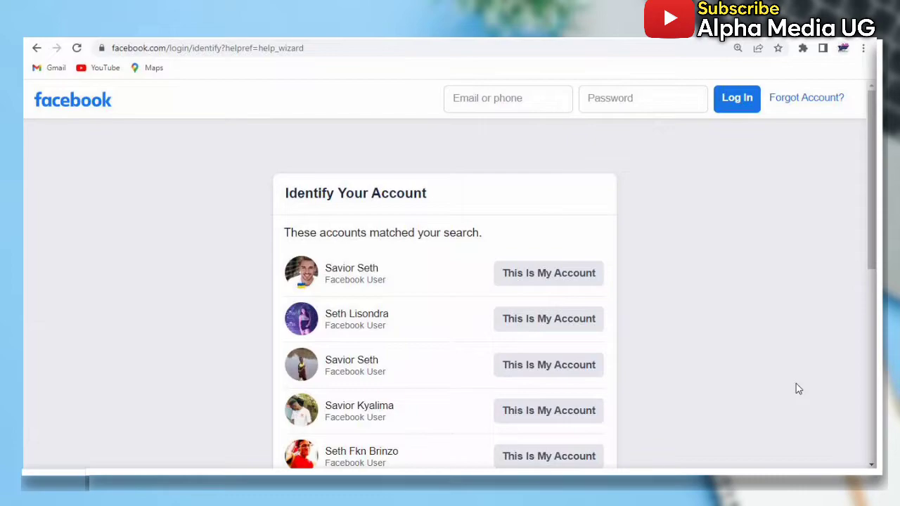
pyautogui.click(549, 277)
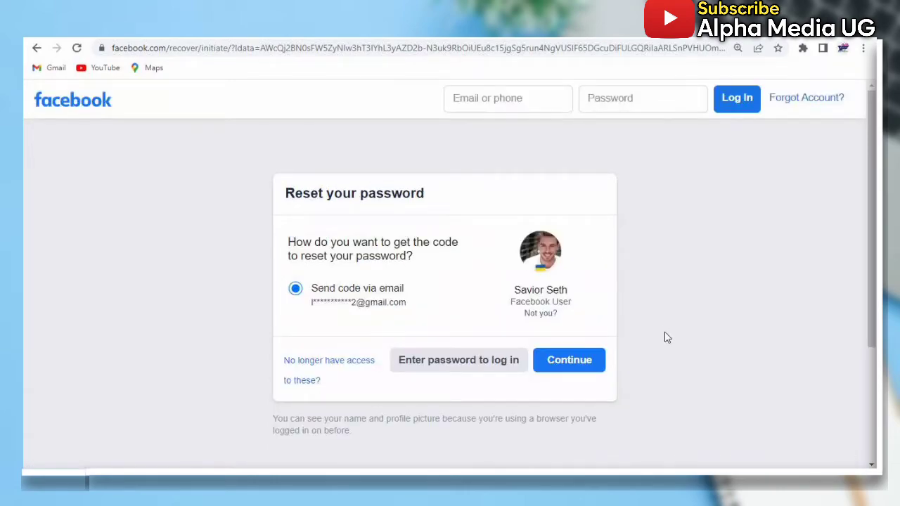
pyautogui.scroll(-1, 685, 380)
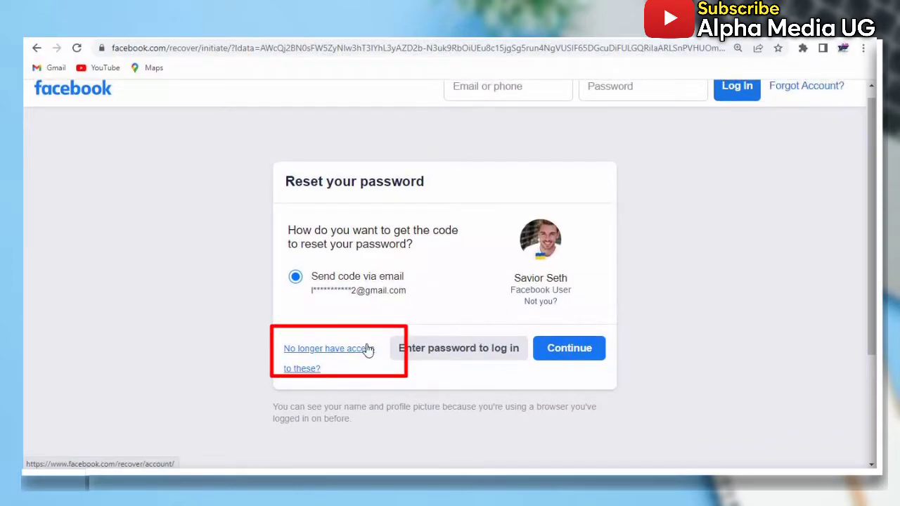
# Report no longer having access to the login details, start recovery, and submit a new login email
pyautogui.click(327, 352)
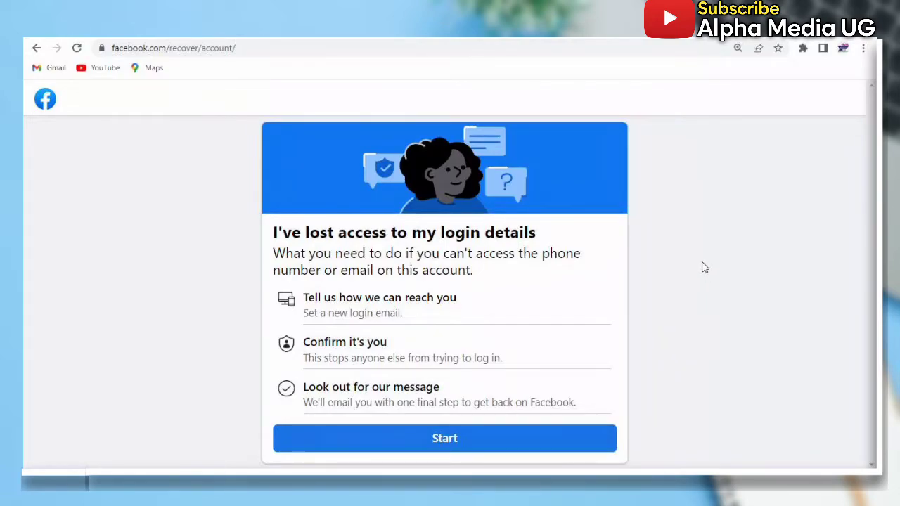
pyautogui.click(454, 439)
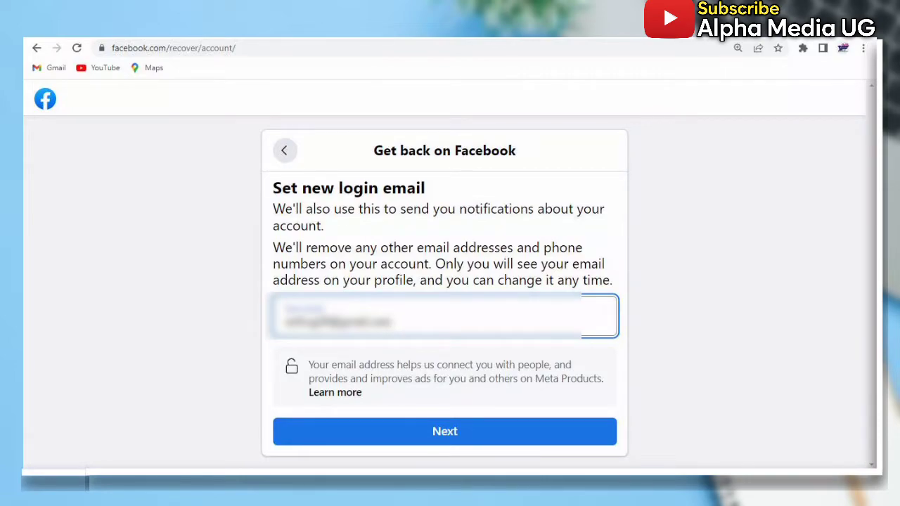
pyautogui.click(436, 432)
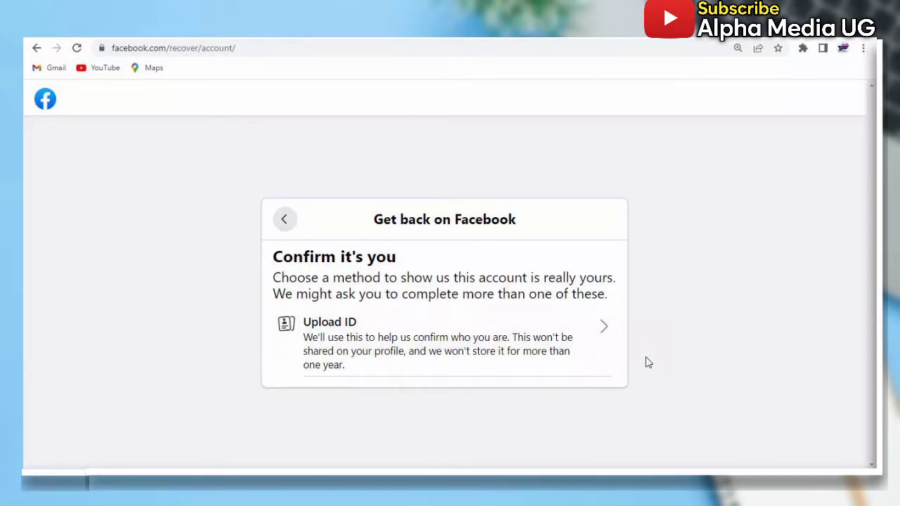
# Choose ID confirmation, enter the account holder's full name, and begin the ID upload
pyautogui.click(581, 340)
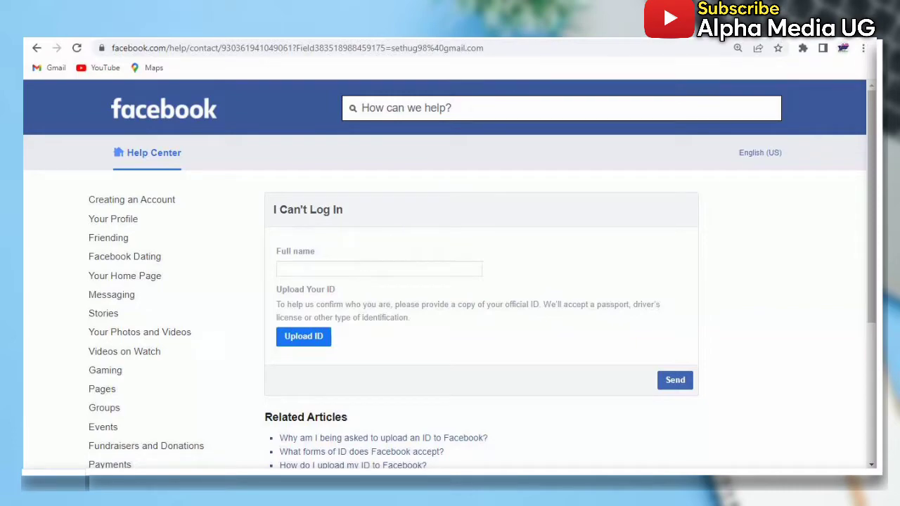
pyautogui.click(378, 268)
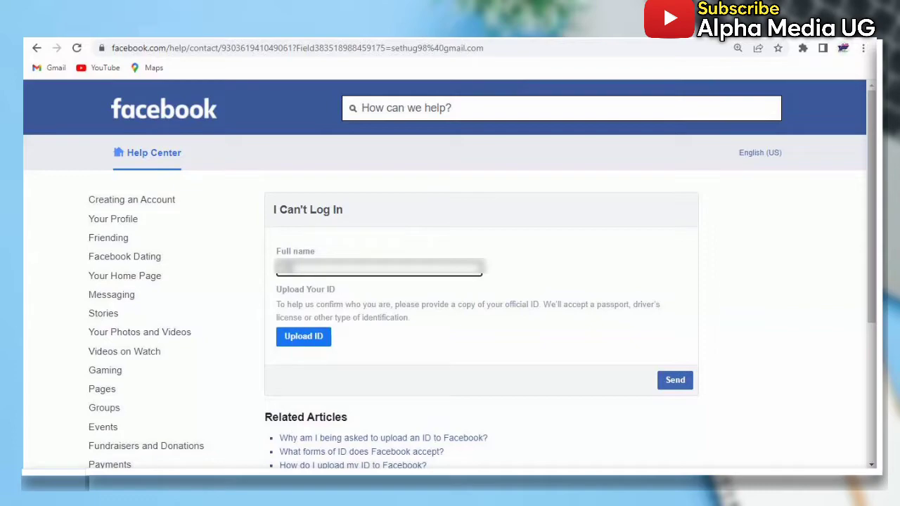
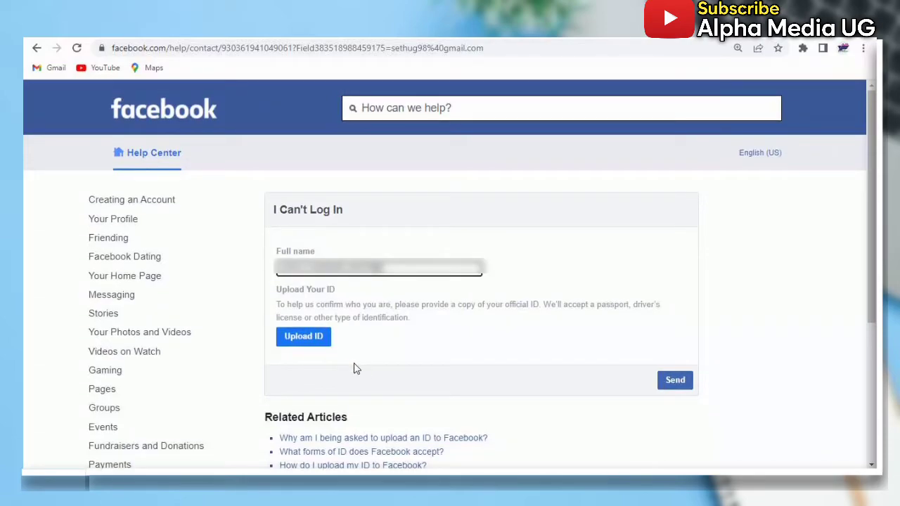
pyautogui.click(314, 342)
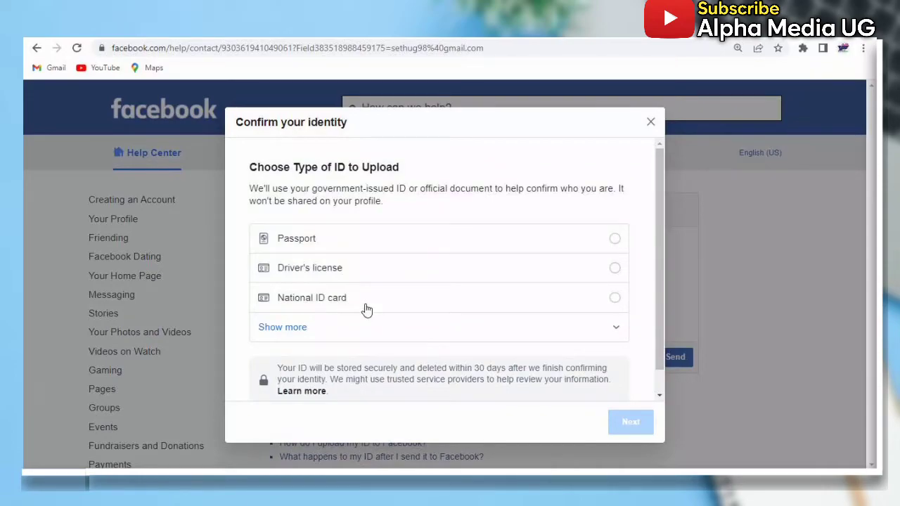
# Choose National ID card, allow camera access, and capture and submit a photo of the ID
pyautogui.click(613, 300)
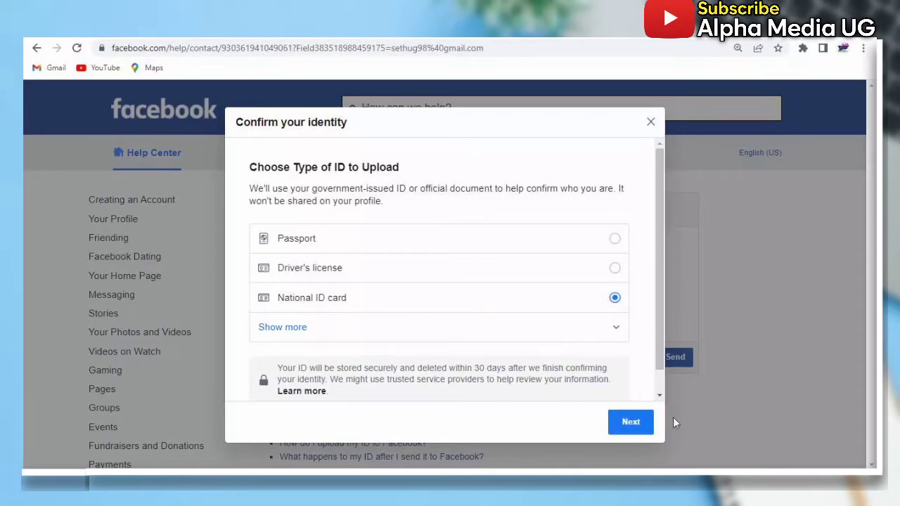
pyautogui.click(631, 425)
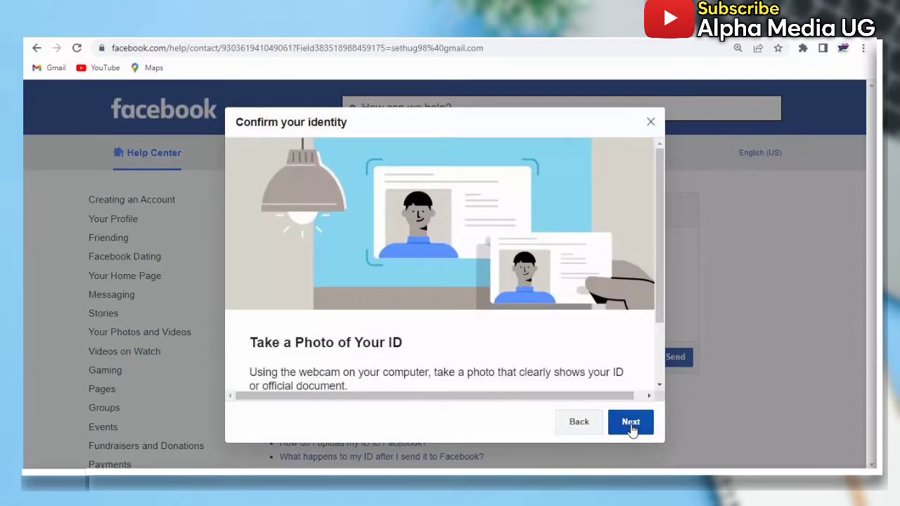
pyautogui.scroll(-2, 509, 351)
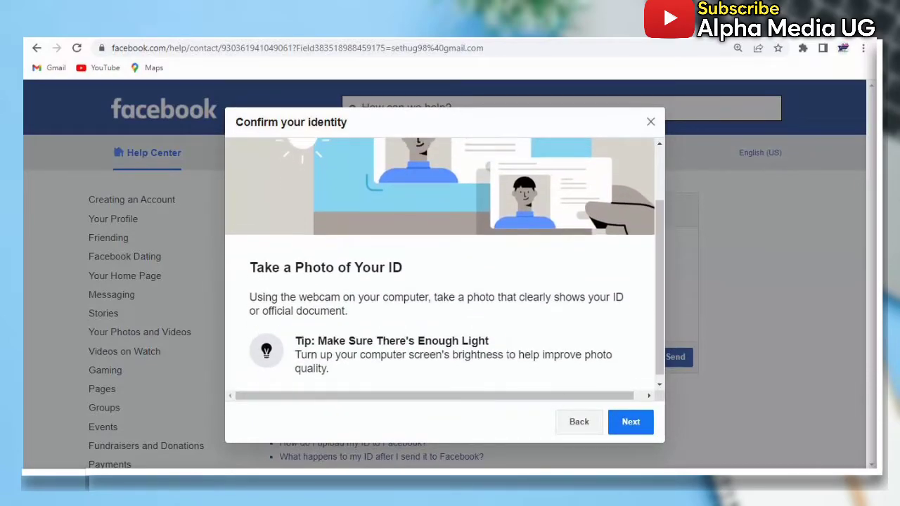
pyautogui.scroll(1, 508, 347)
pyautogui.scroll(-1, 507, 348)
pyautogui.scroll(1, 507, 347)
pyautogui.scroll(-1, 508, 347)
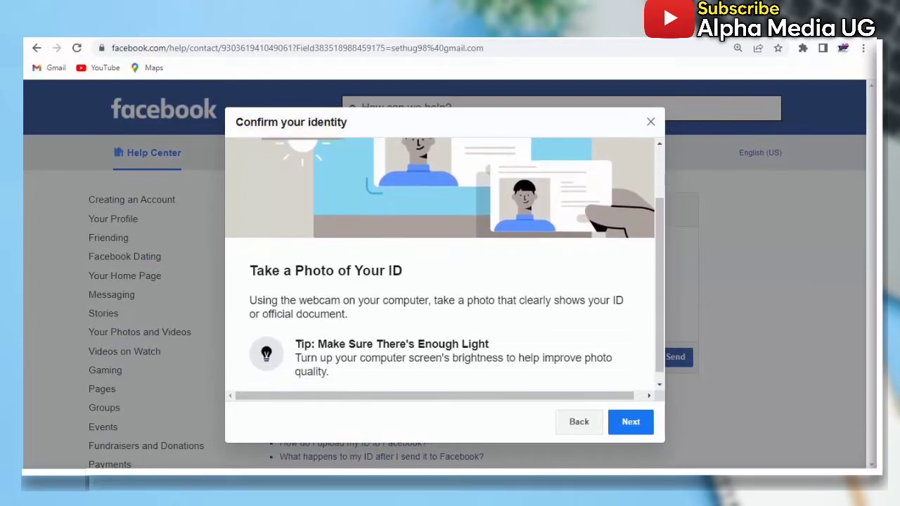
pyautogui.click(631, 422)
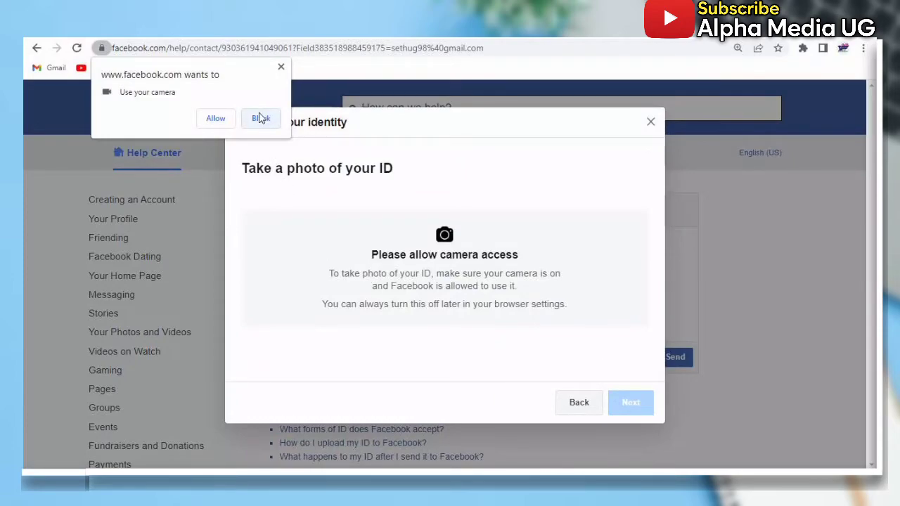
pyautogui.click(214, 118)
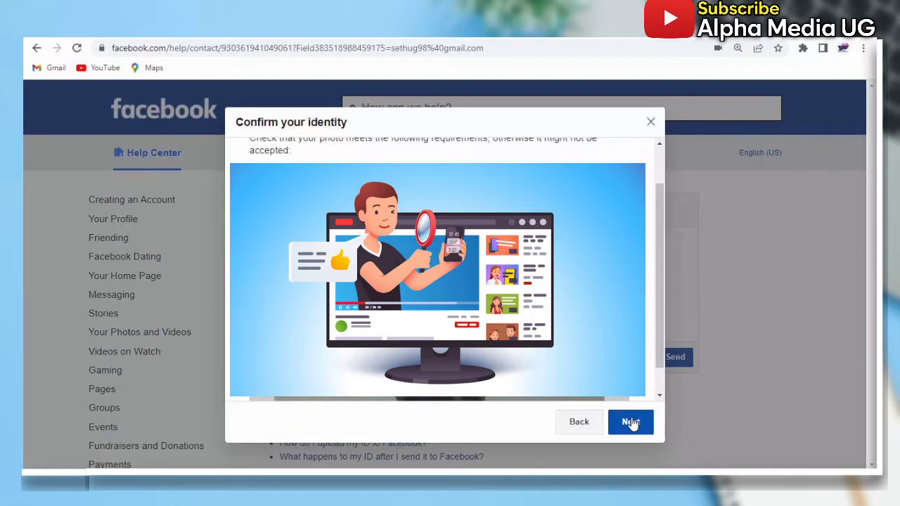
pyautogui.click(630, 422)
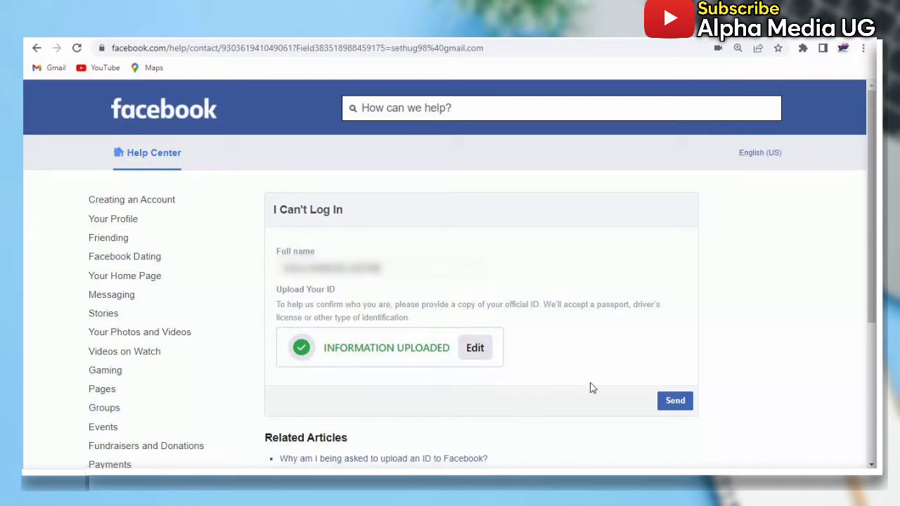
# Send the I Can't Log In form, acknowledge the success message, and dismiss the feedback prompt
pyautogui.click(675, 402)
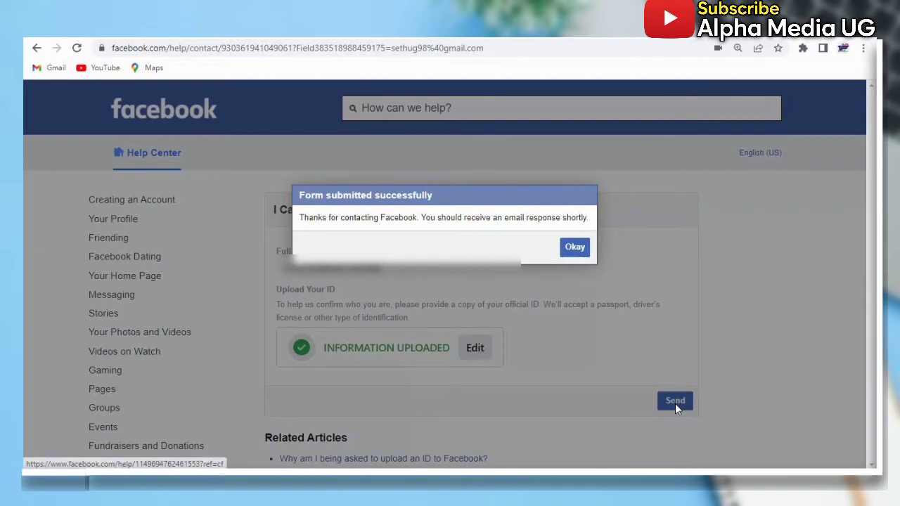
pyautogui.click(575, 247)
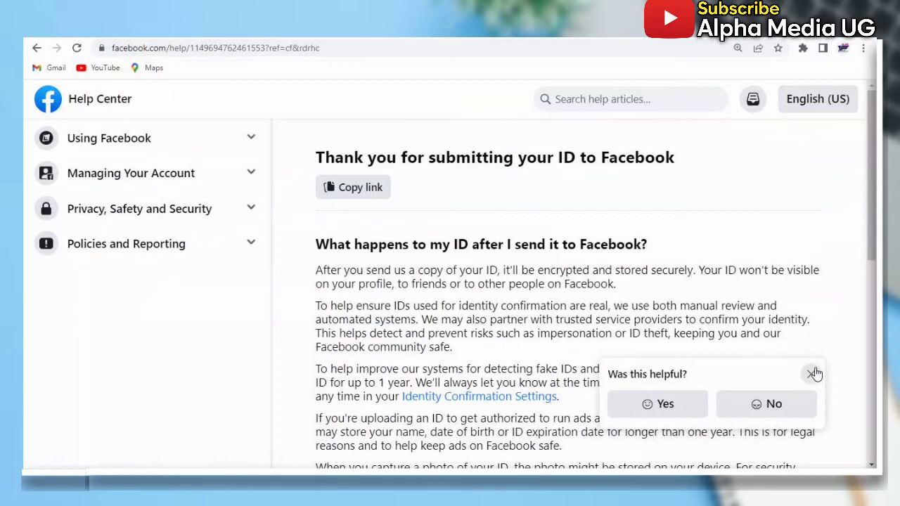
pyautogui.click(812, 374)
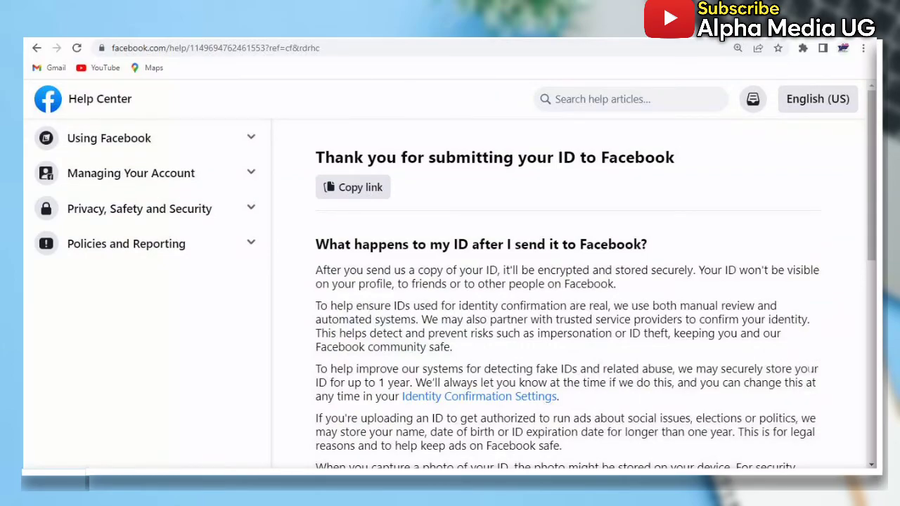